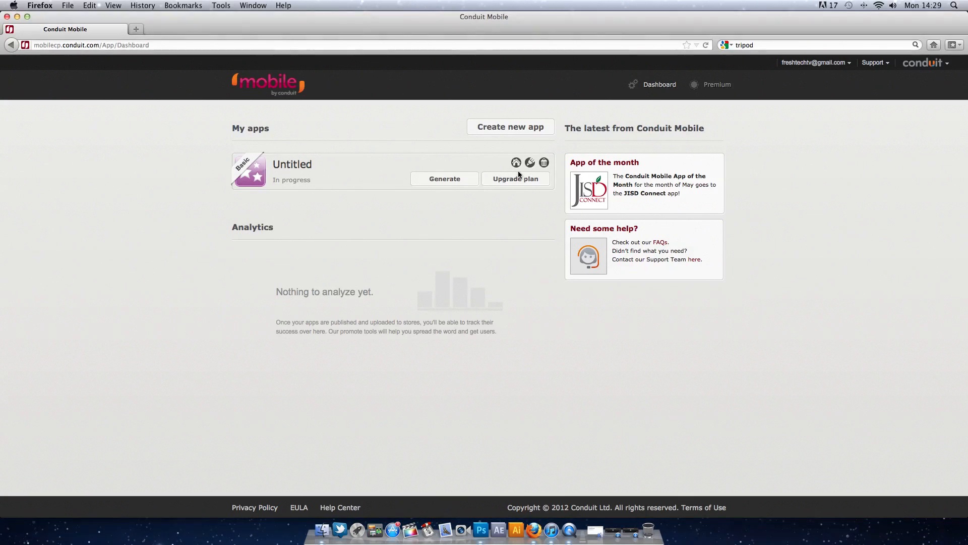
Step: Start editing the Untitled app so its page editor with the Twitter page loads
left_click(529, 163)
left_click(529, 162)
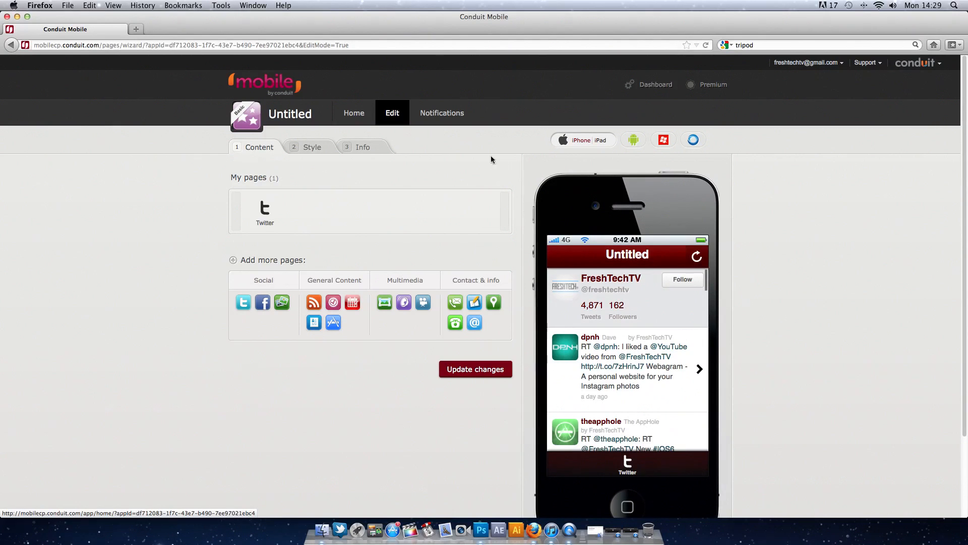
Step: Set the Twitter page to card-style tweets and review the feed's source type and username
left_click(266, 216)
left_click(257, 386)
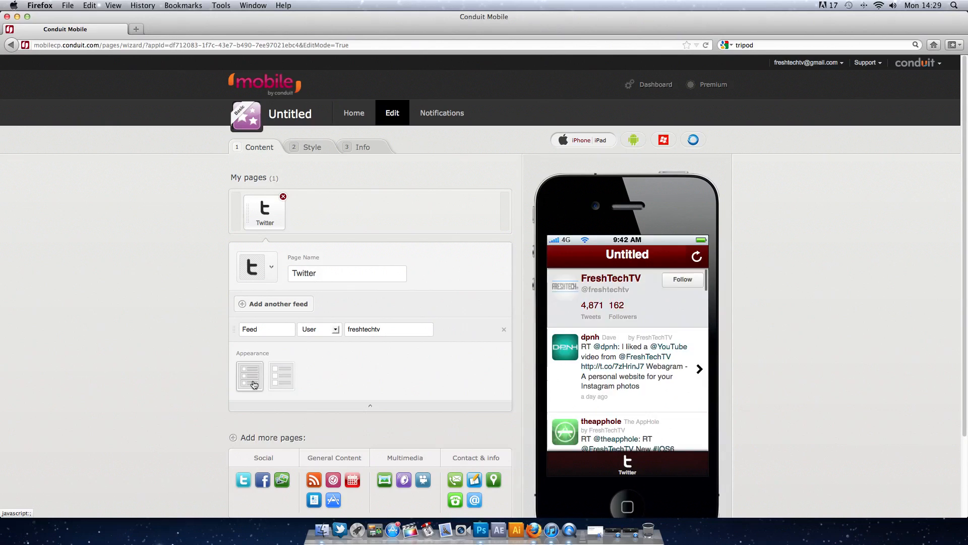
left_click(336, 328)
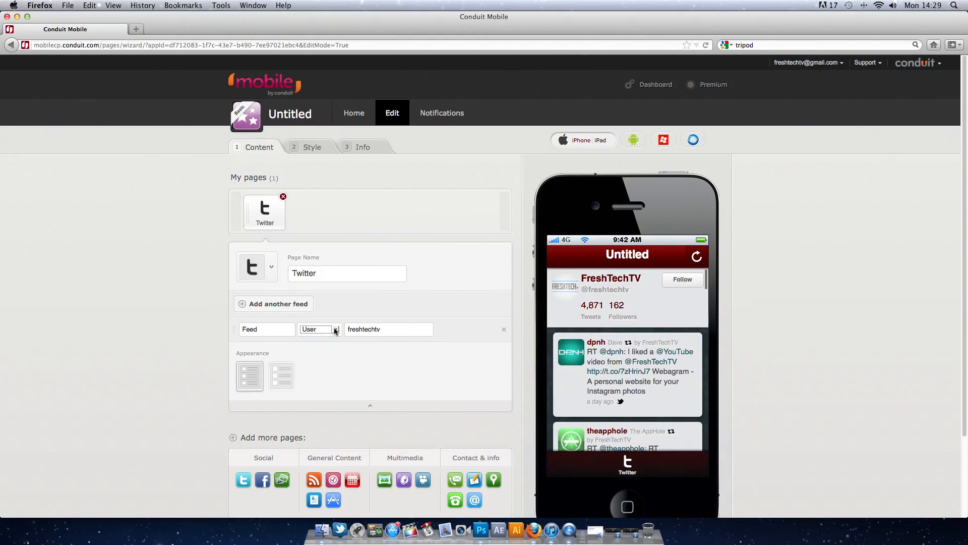
left_click(410, 330)
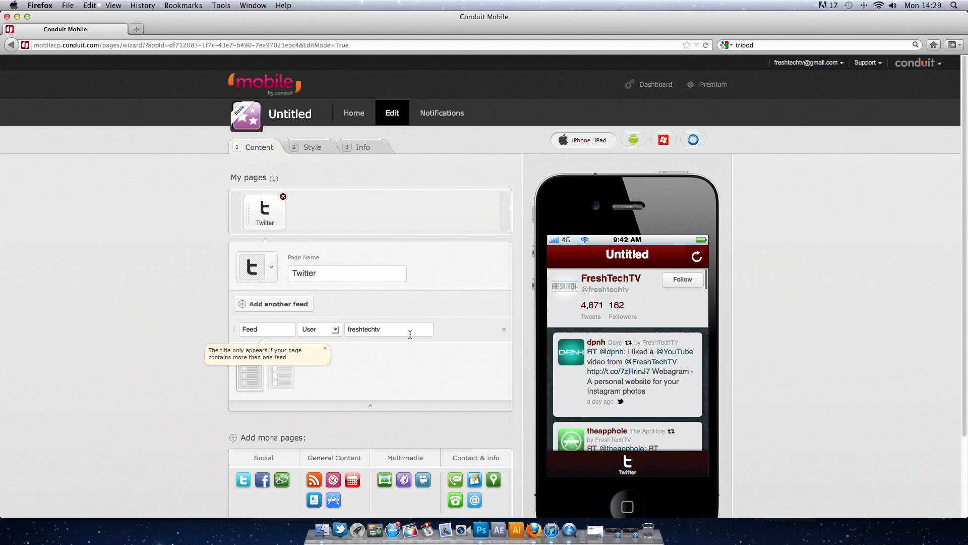
scroll(435, 345, "down", 1)
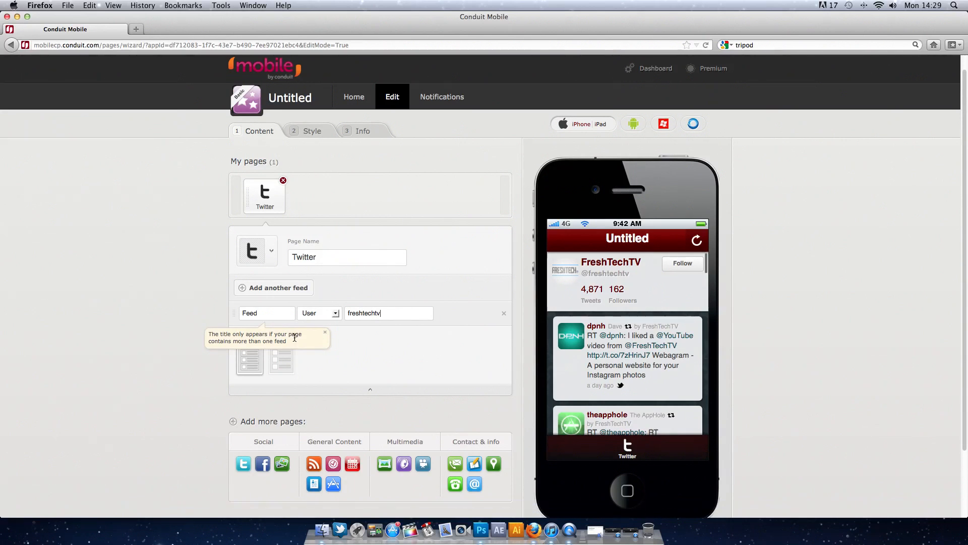
Step: Try the alternate tweet list layout and begin adding a second feed to the page
left_click(253, 374)
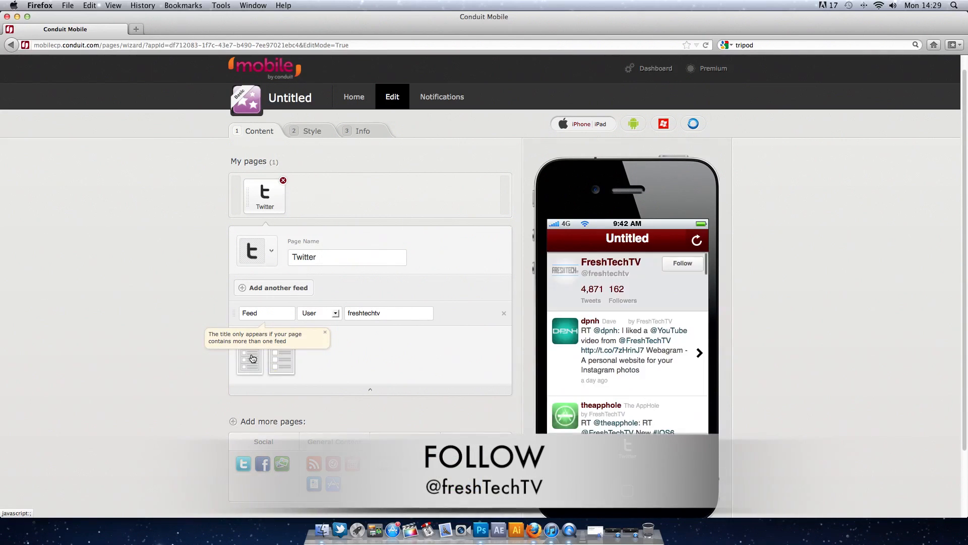
left_click(281, 361)
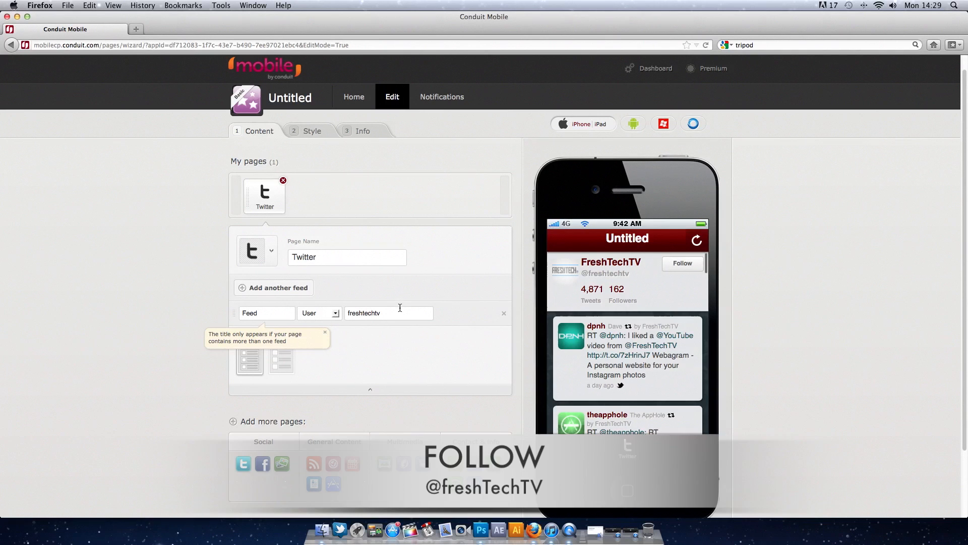
left_click(291, 291)
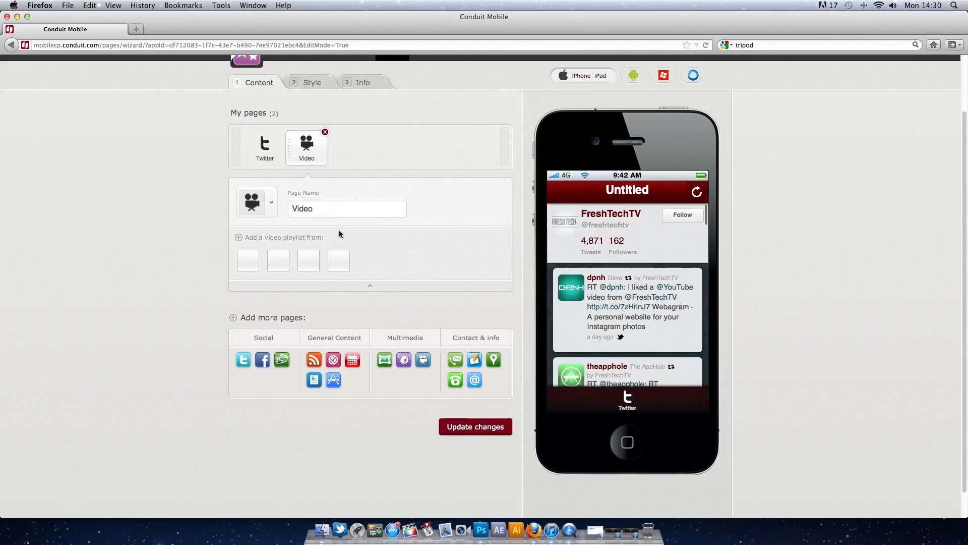
Step: Add YouTube, Vimeo, RSS and custom playlist sources to the Video page, dismissing the custom video editor
left_click(248, 261)
left_click(279, 261)
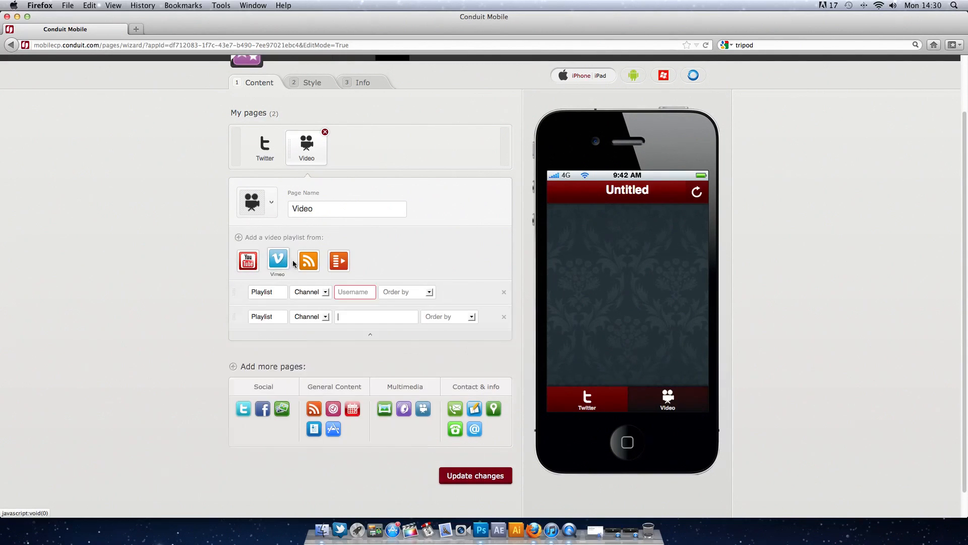
left_click(308, 261)
left_click(337, 261)
left_click(321, 355)
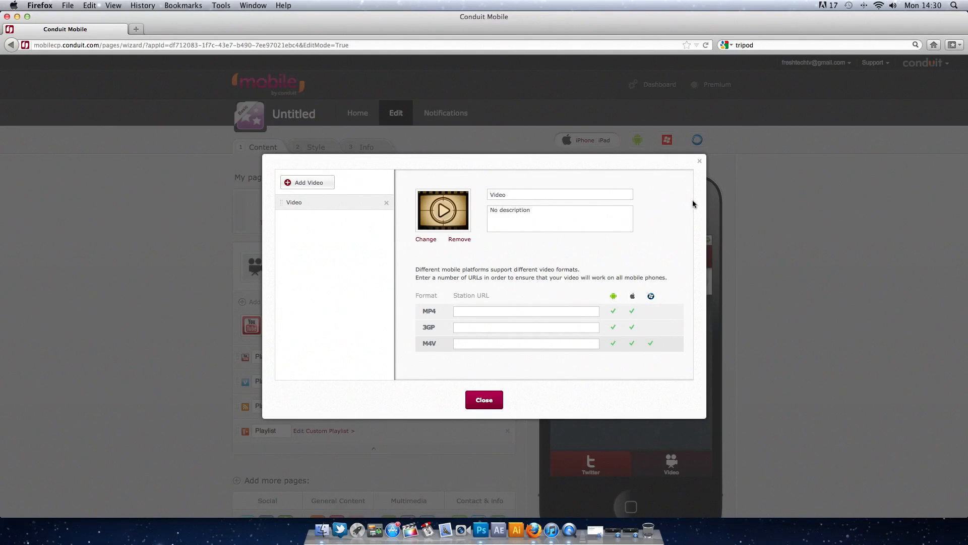
left_click(701, 163)
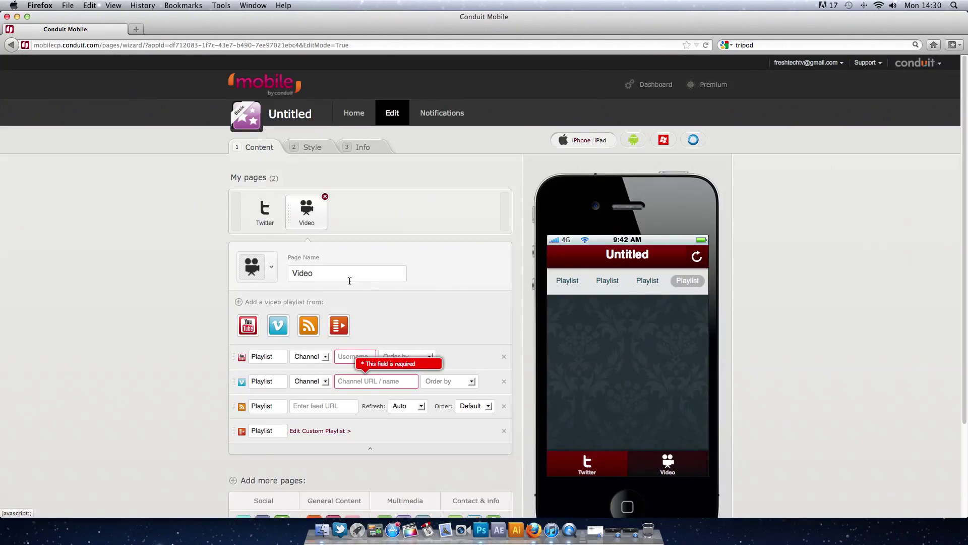
Step: Remove the Vimeo, RSS and custom playlists, leaving only the YouTube channel awaiting a username
left_click(505, 384)
left_click(454, 305)
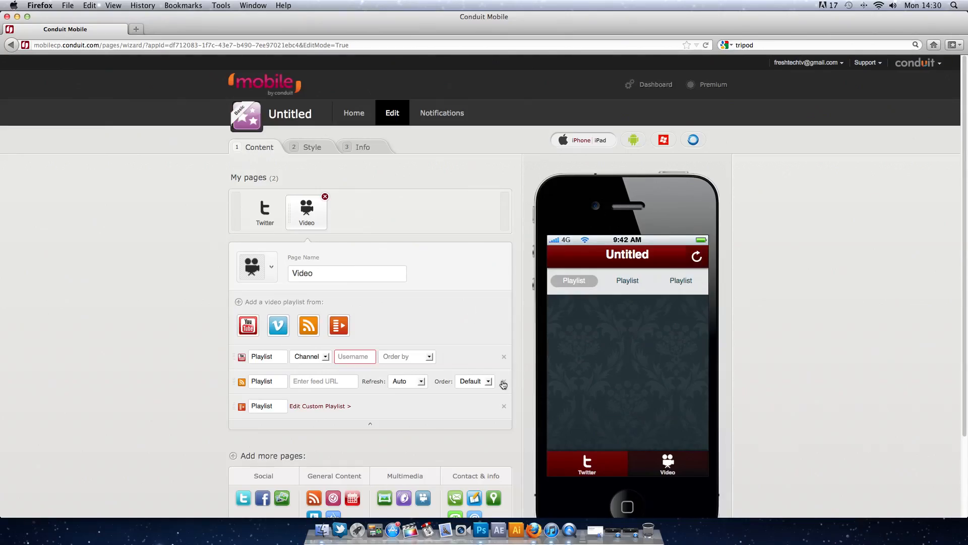
left_click(504, 382)
left_click(454, 305)
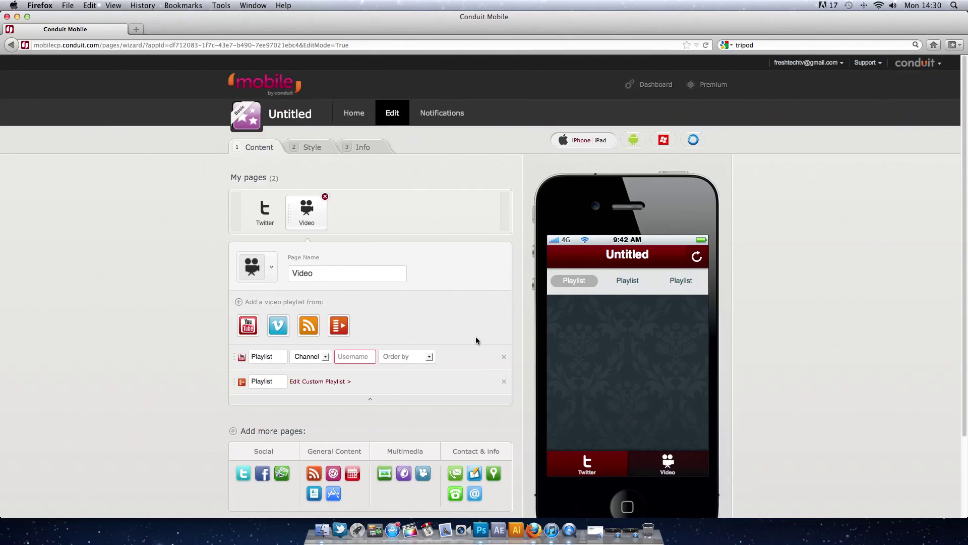
left_click(504, 386)
left_click(456, 307)
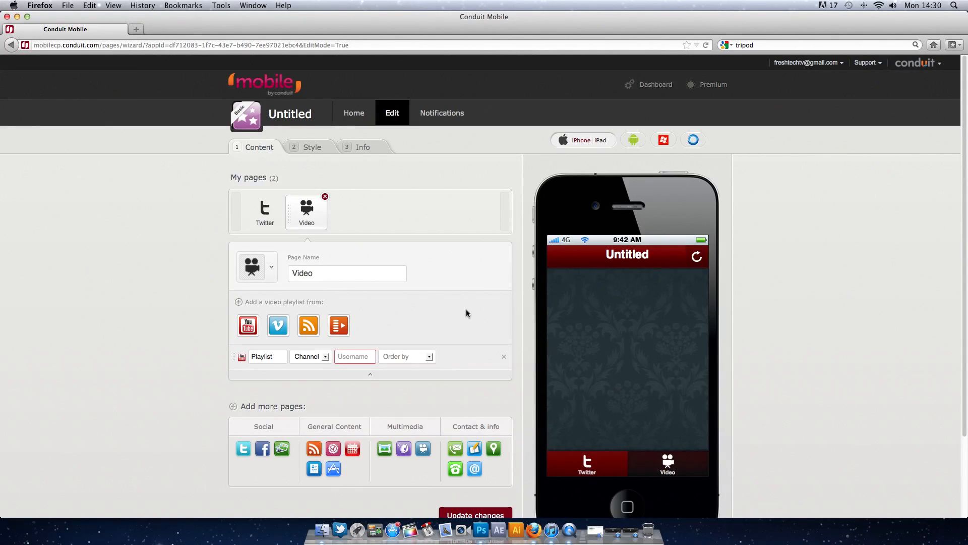
left_click(355, 357)
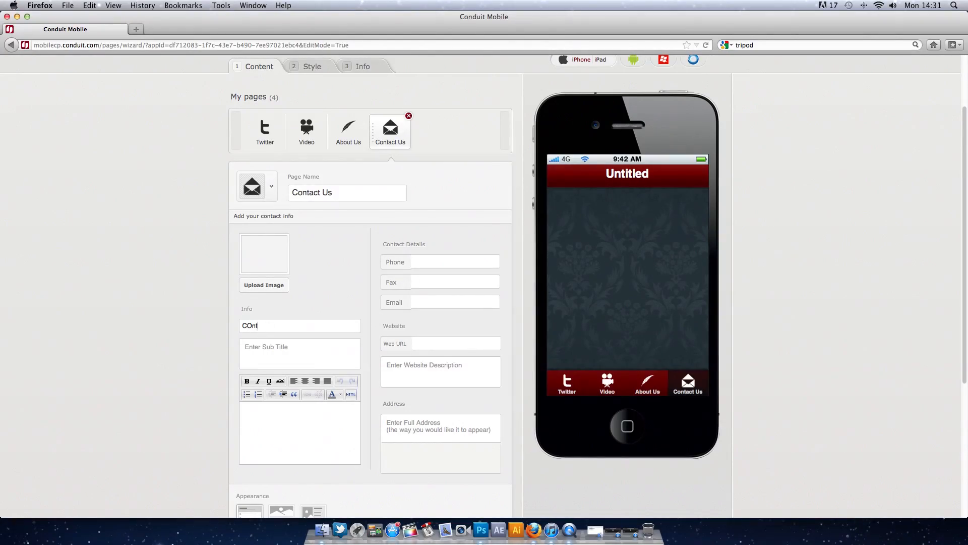
type("act")
key("Tab")
type("C")
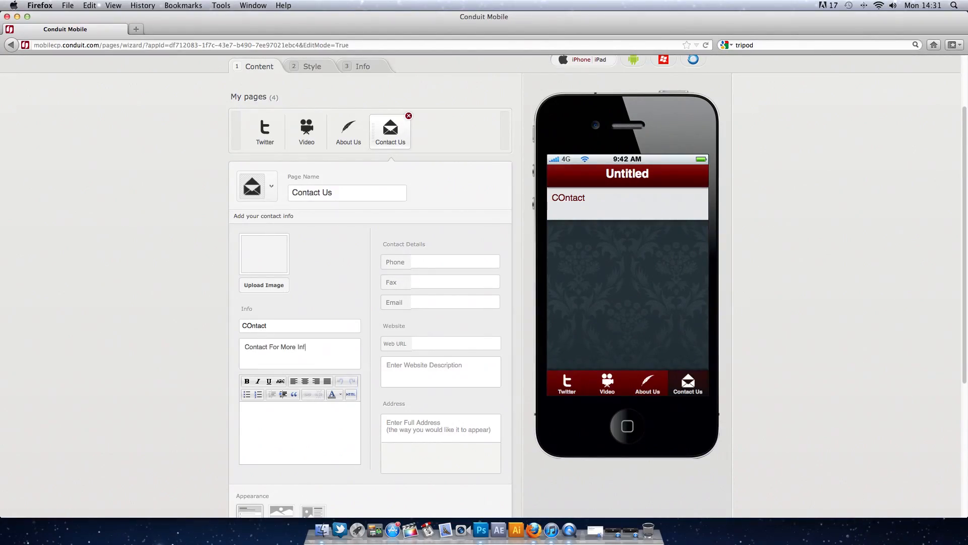
left_click(216, 343)
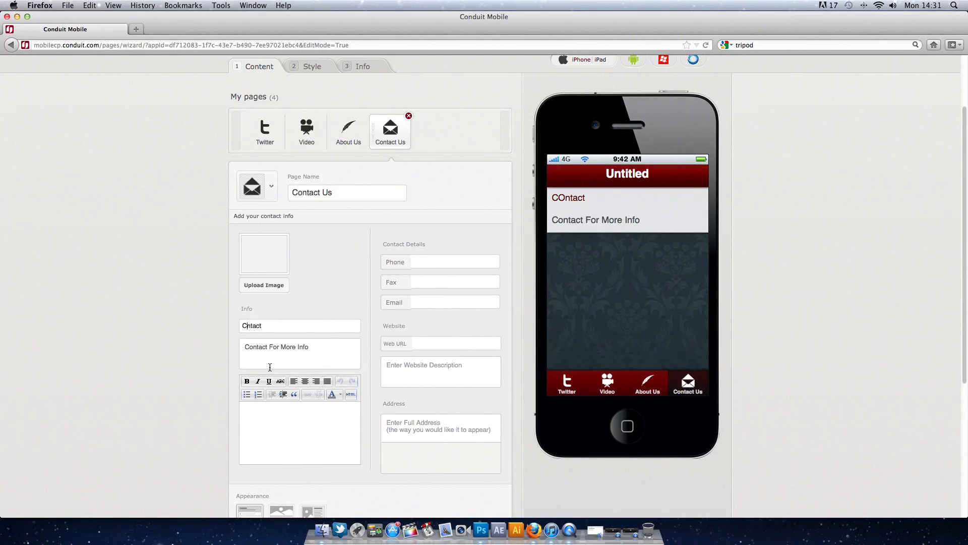
type("o")
left_click(287, 430)
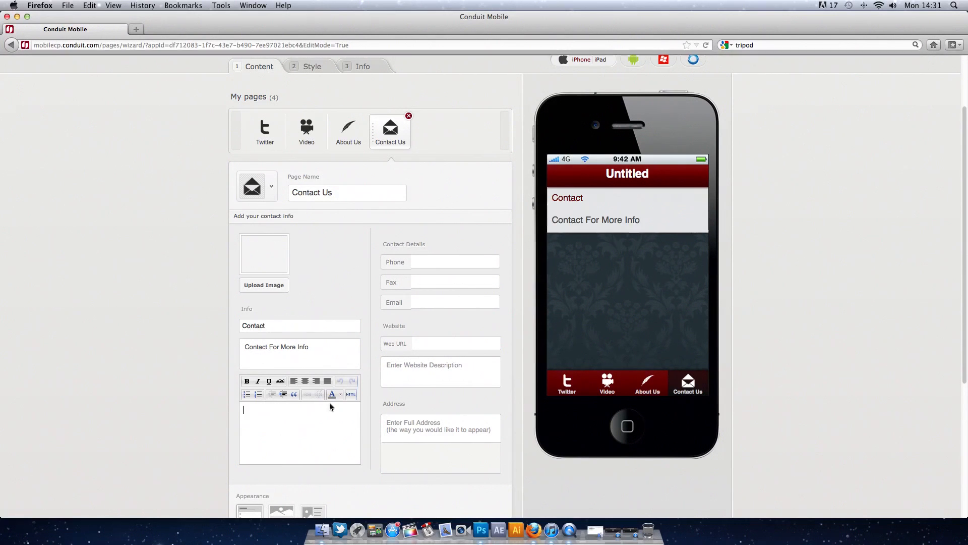
type("You can reach me by email")
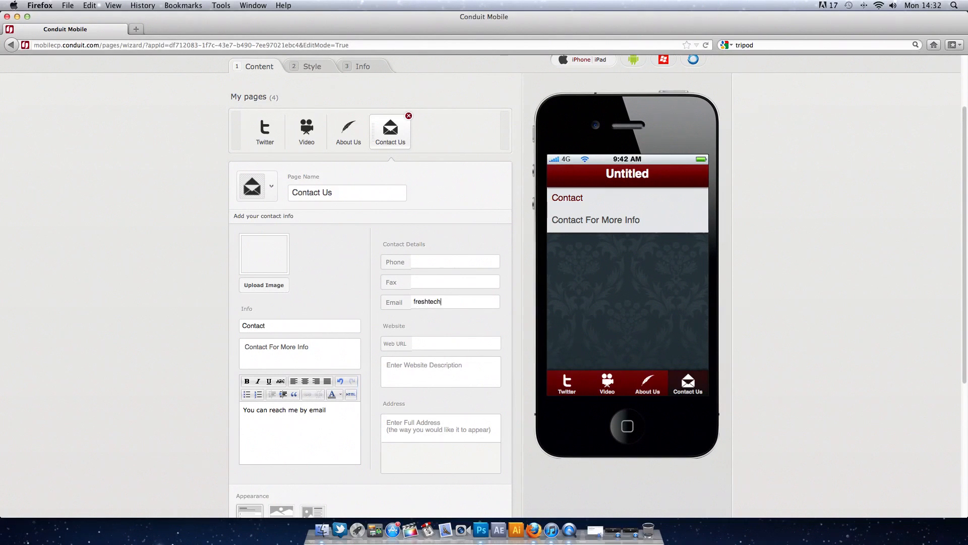
left_click(440, 366)
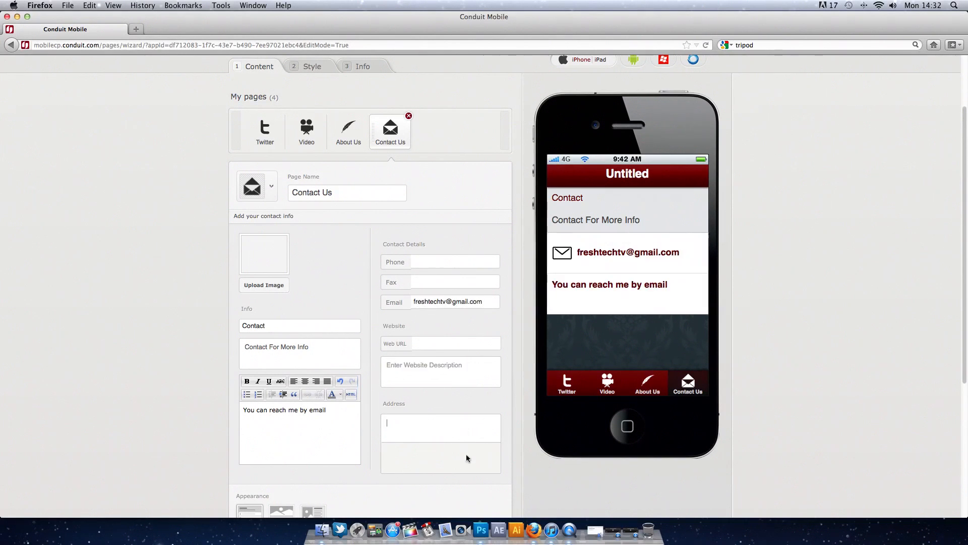